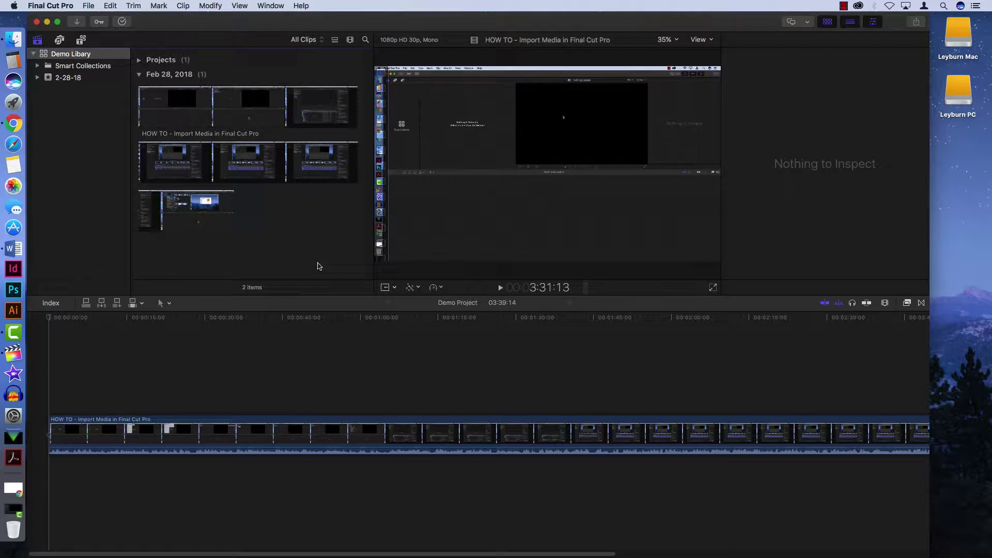
Switch to Finder and locate the Demo Libary file in the home folder's Movies folder
left_click(6, 20)
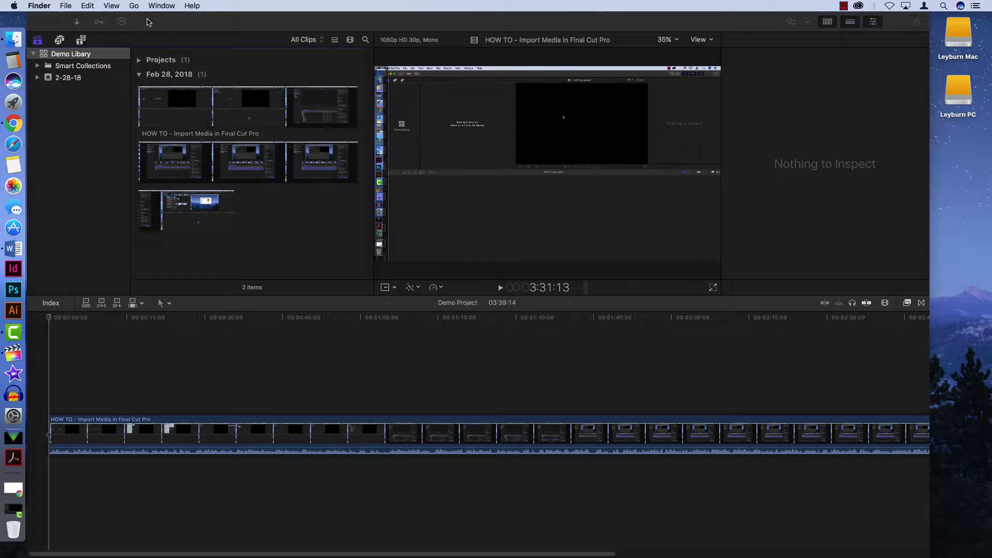
left_click(135, 6)
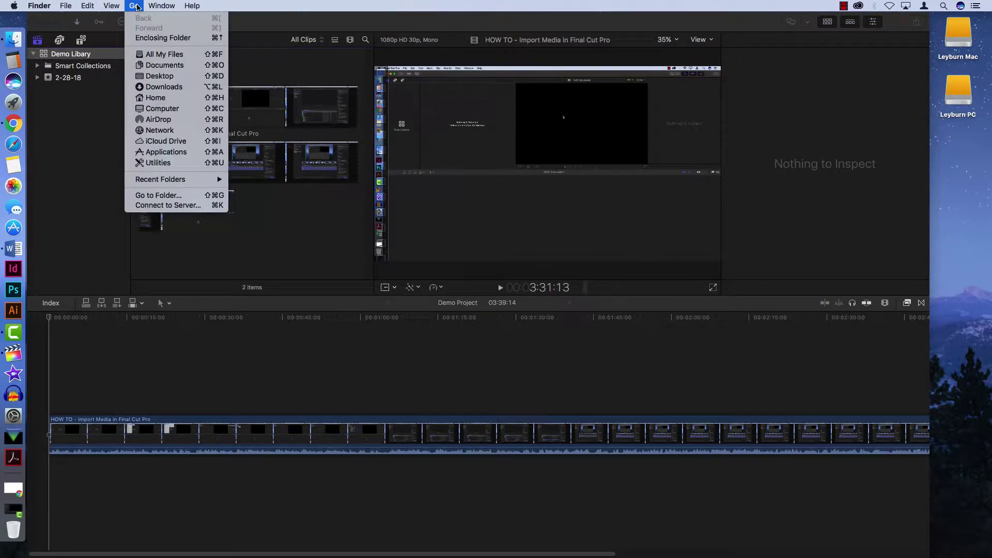
left_click(171, 100)
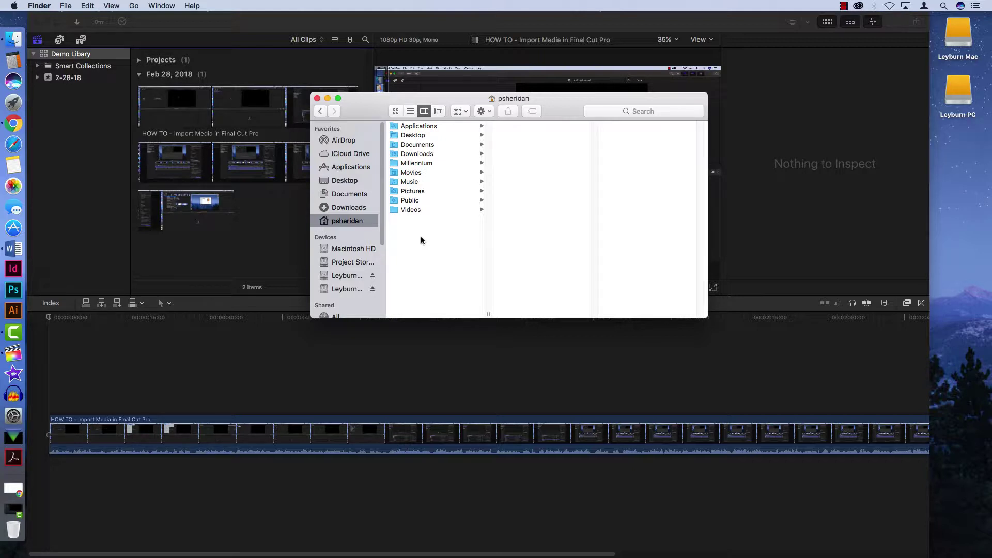
left_click(423, 172)
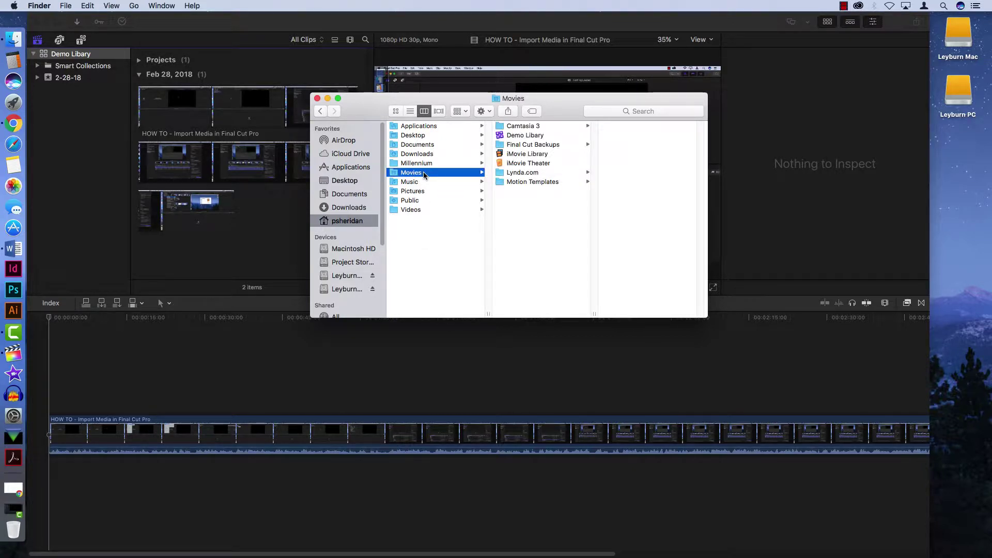
left_click(533, 139)
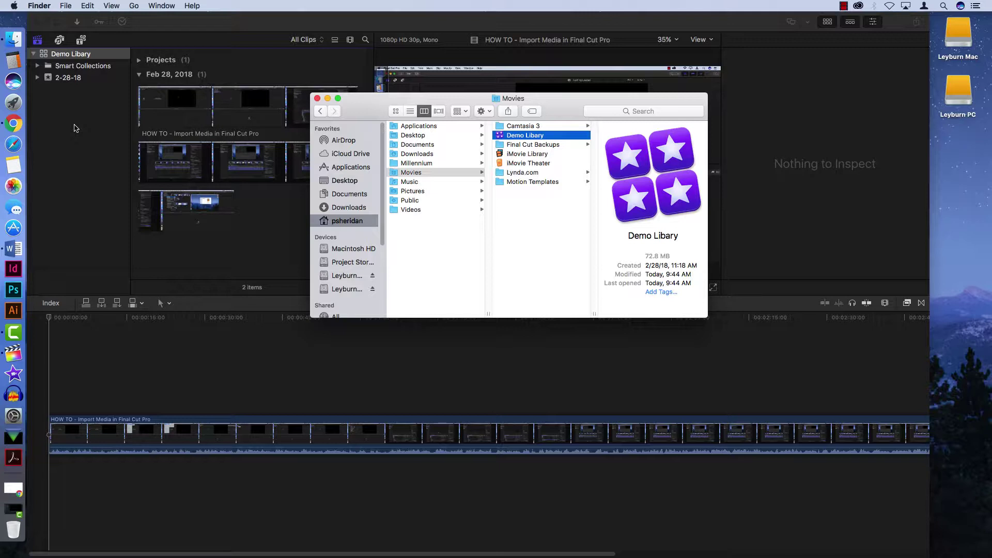
Return to Final Cut Pro and review the file storage options for importing media, leaving without importing anything
left_click(100, 133)
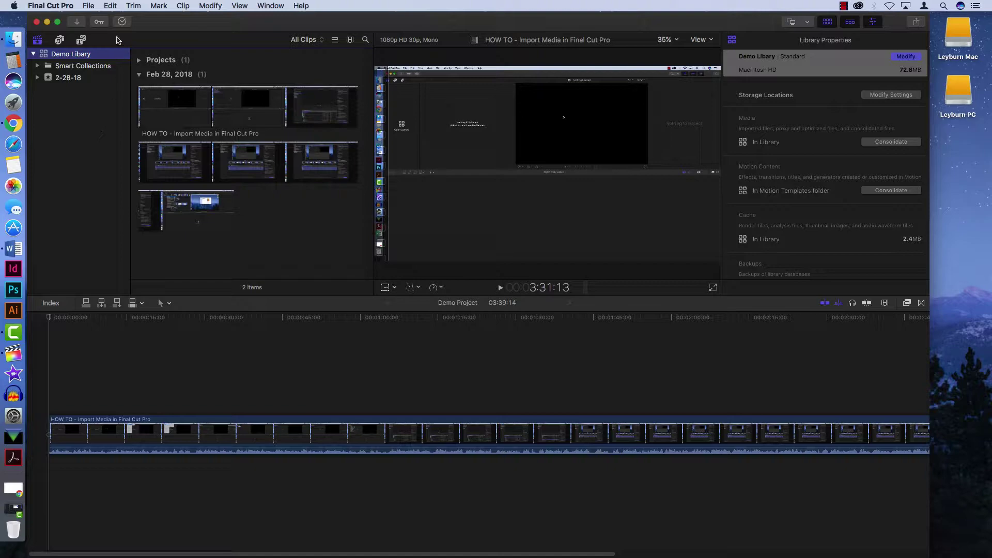
left_click(77, 22)
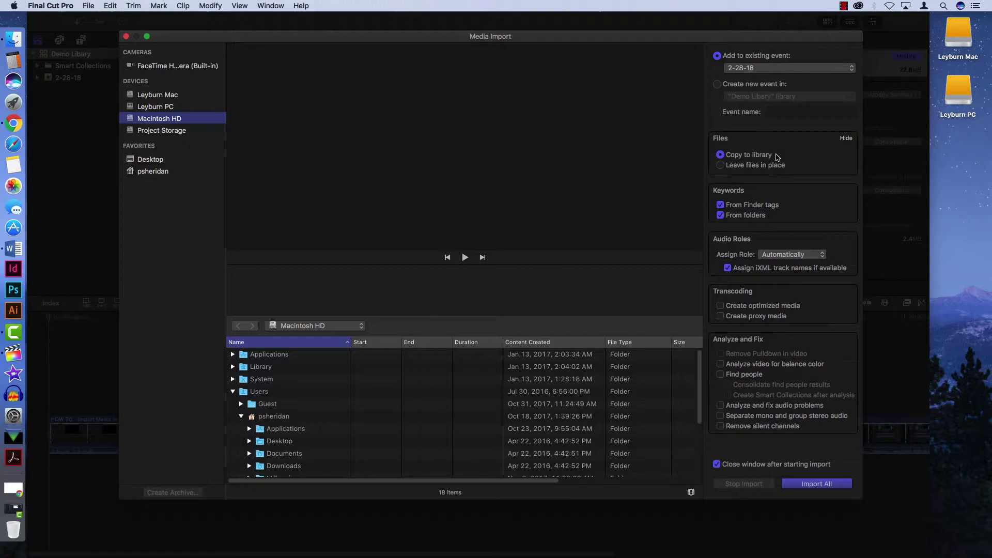
left_click(126, 37)
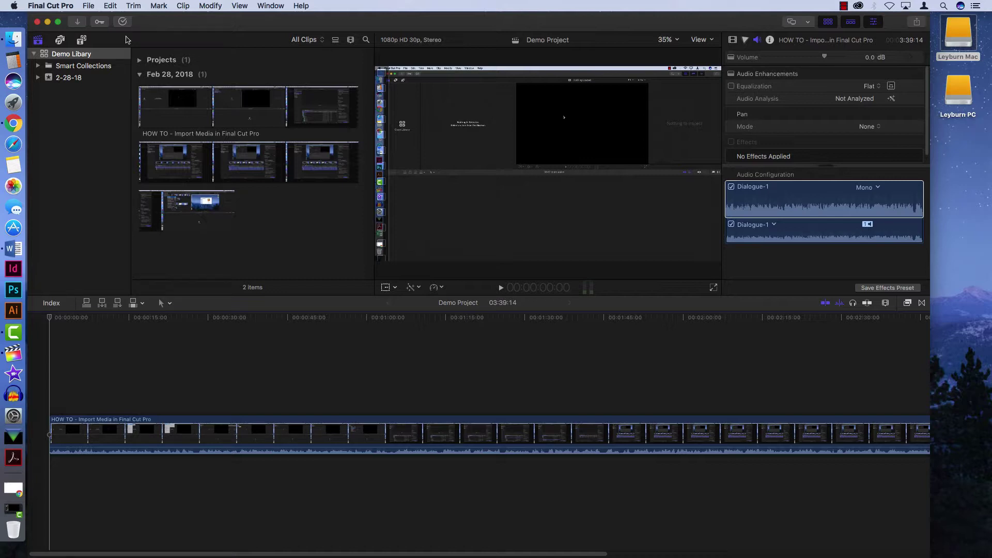
Quit Final Cut Pro and copy Demo Libary from the Movies folder to the Leyburn Mac drive
left_click(54, 6)
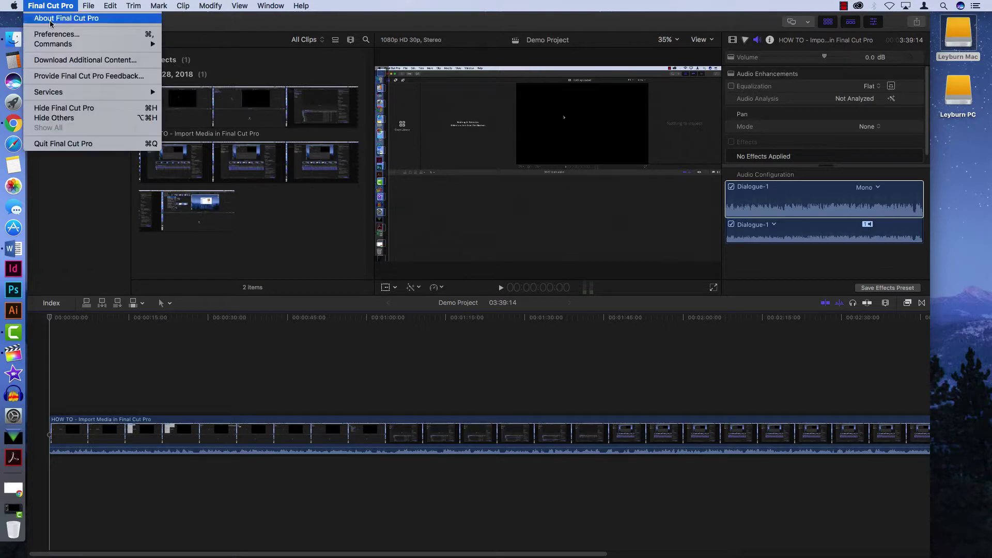
left_click(64, 143)
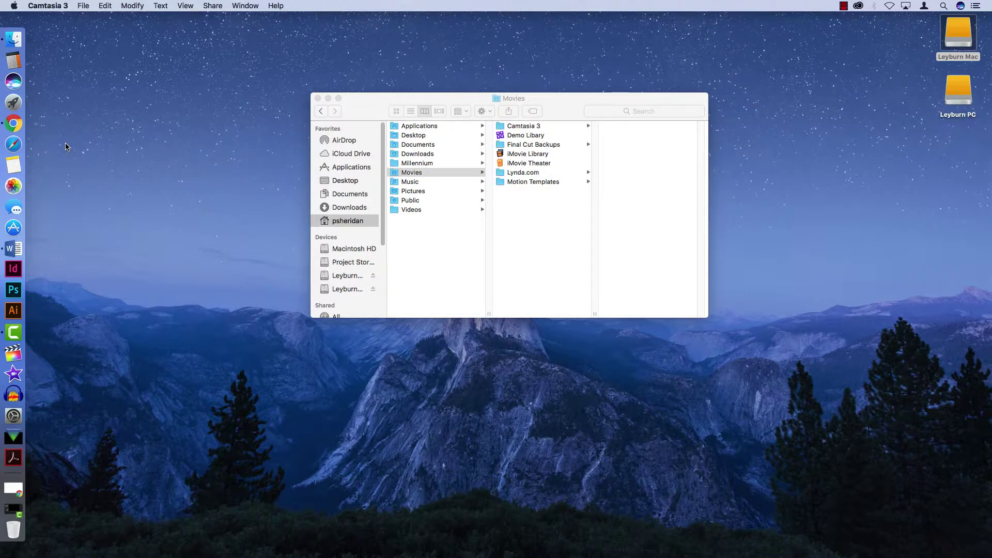
left_click(958, 39)
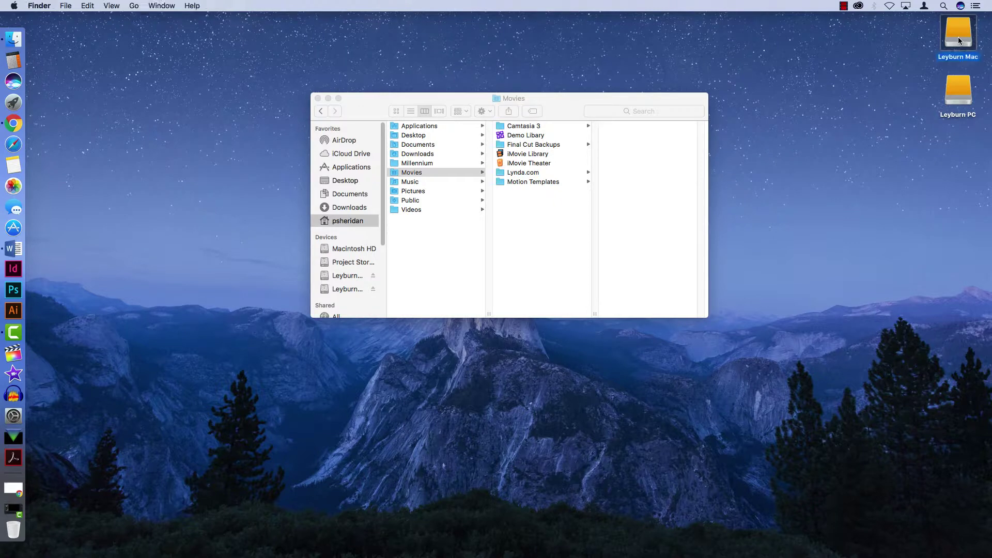
double_click(958, 40)
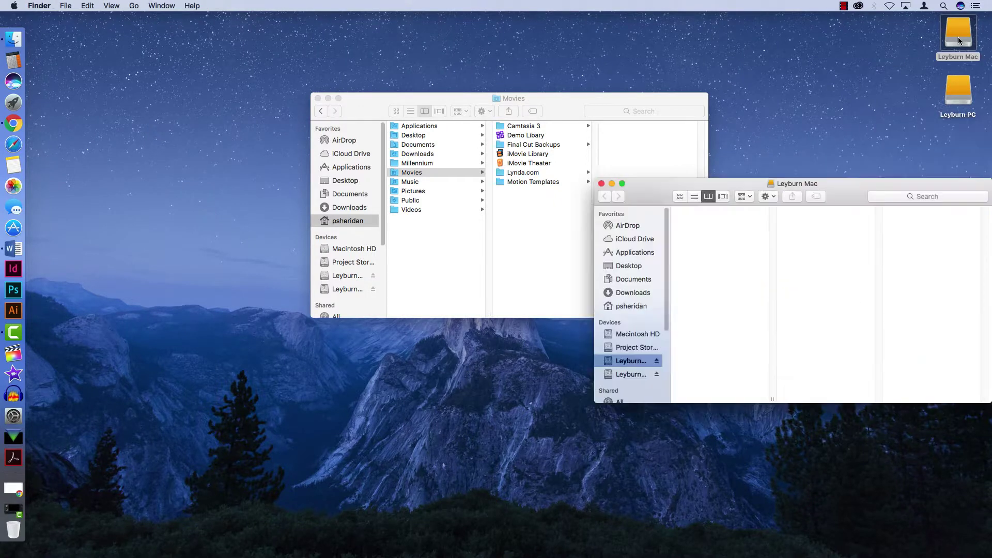
left_click(515, 136)
left_click_drag(515, 137, 736, 249)
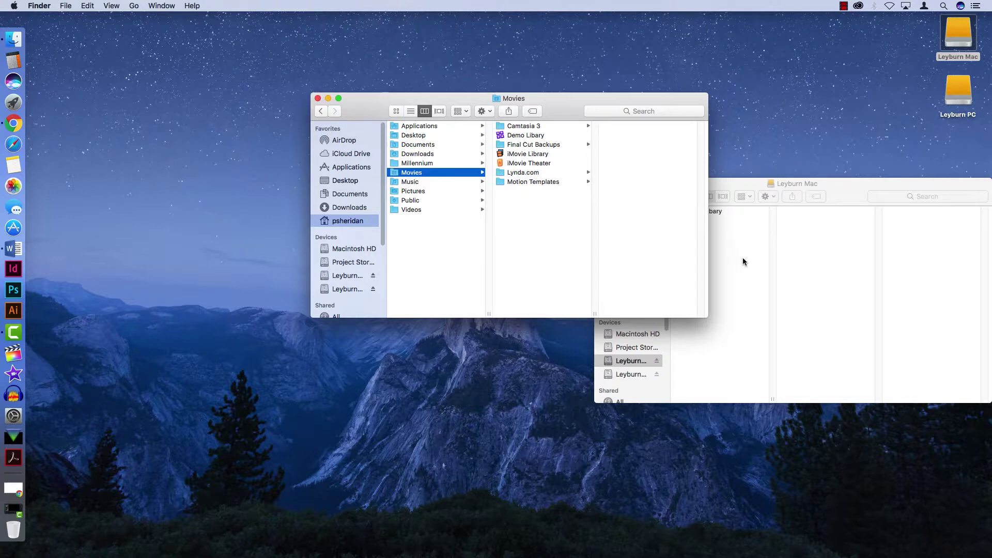
left_click(732, 281)
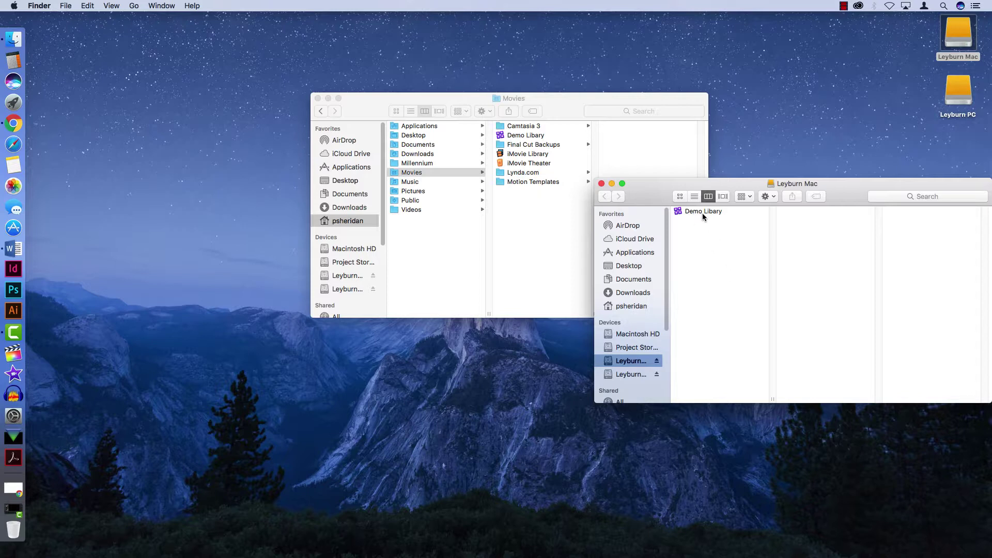
Move the Demo Libary file in the Movies folder to the Trash
left_click(525, 135)
left_click(525, 135)
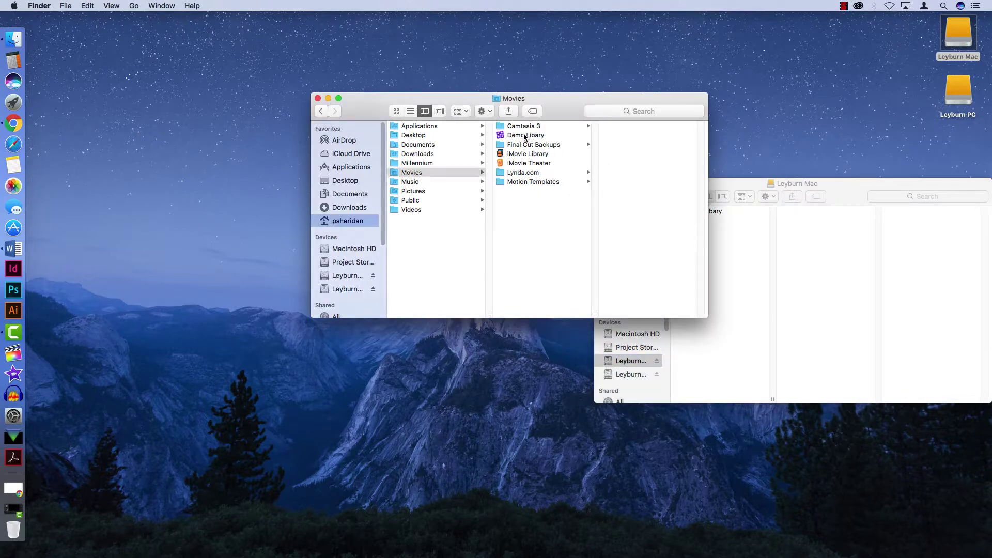
right_click(525, 137)
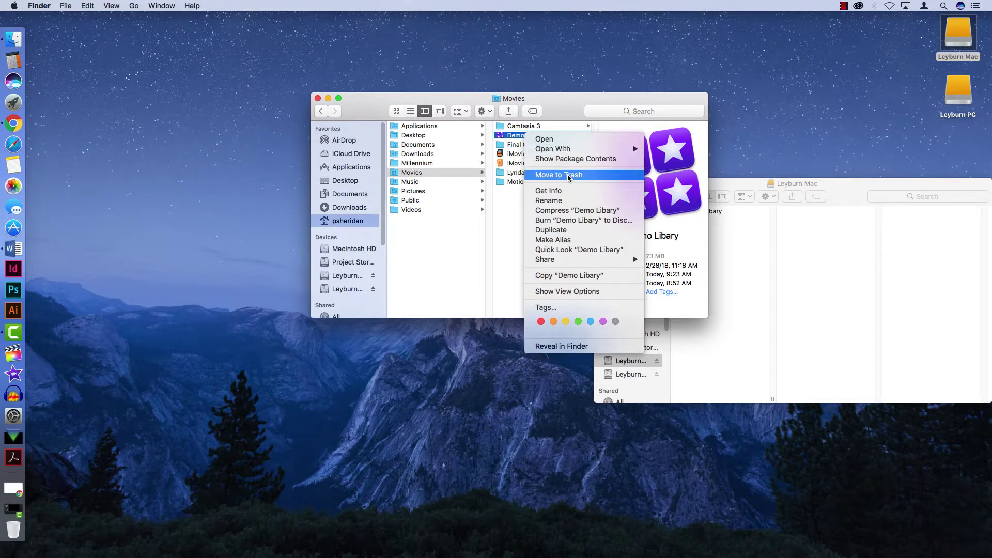
left_click(555, 176)
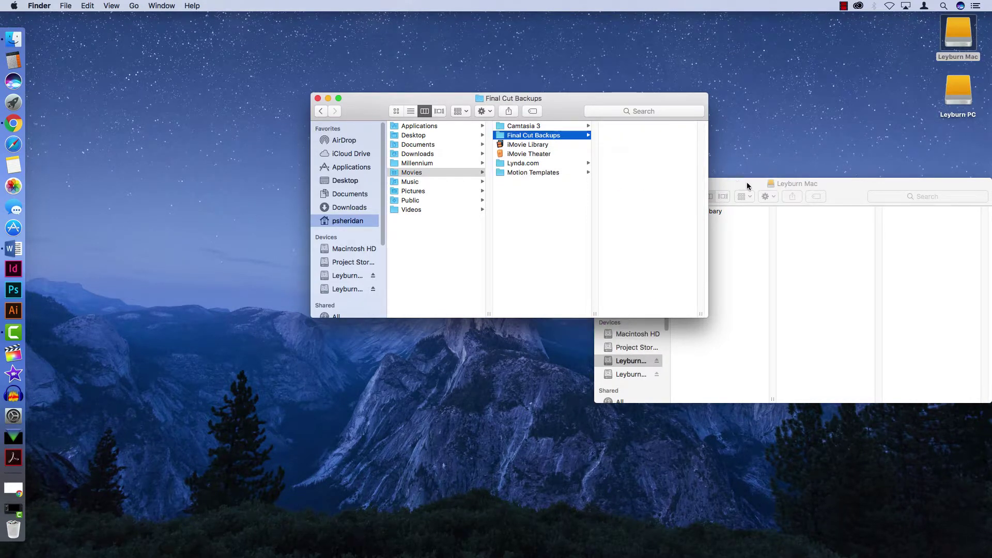
Copy Demo Libary from the Leyburn Mac drive into the Movies folder and open that copy in Final Cut Pro
left_click(734, 207)
left_click_drag(690, 212, 553, 200)
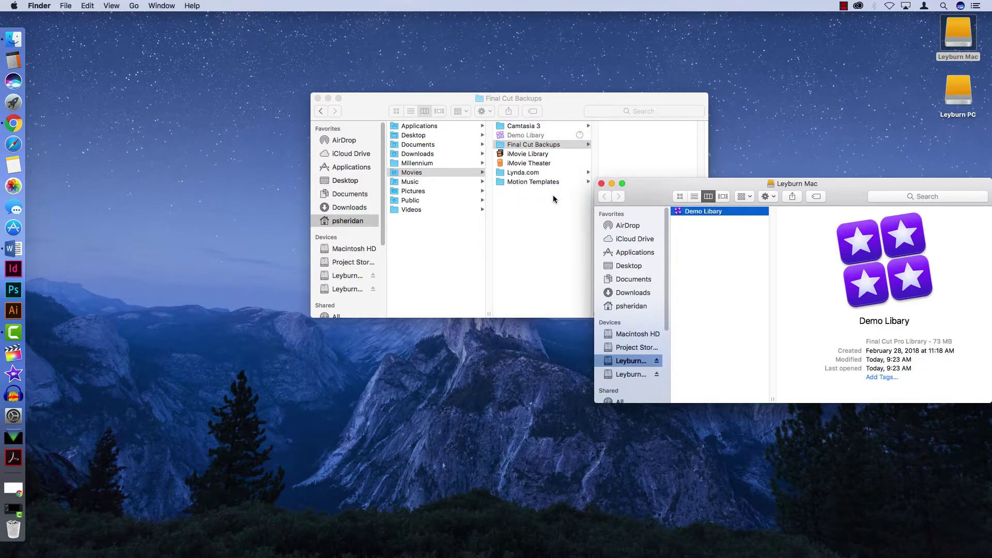
double_click(525, 136)
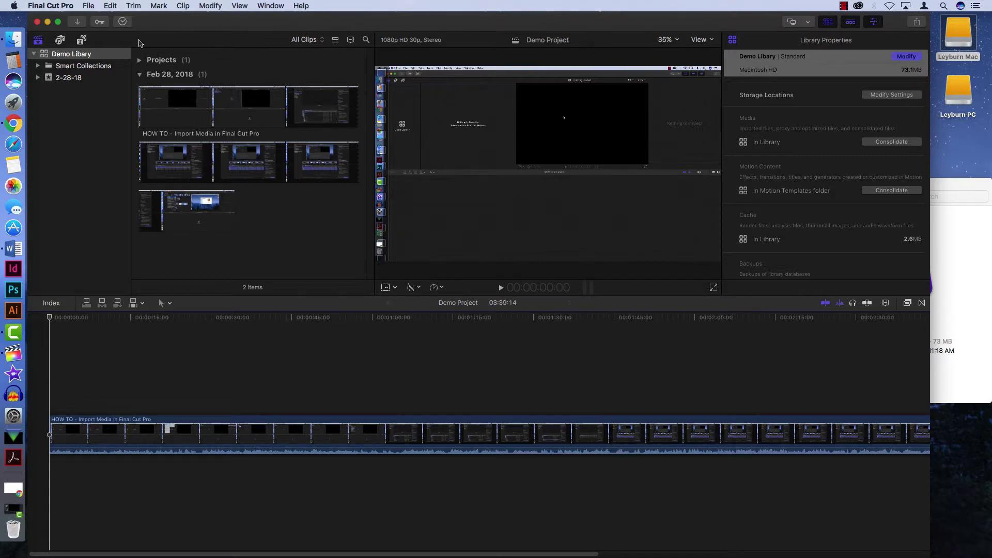
Quit Final Cut Pro and close the Finder window of the Leyburn Mac drive
left_click(47, 6)
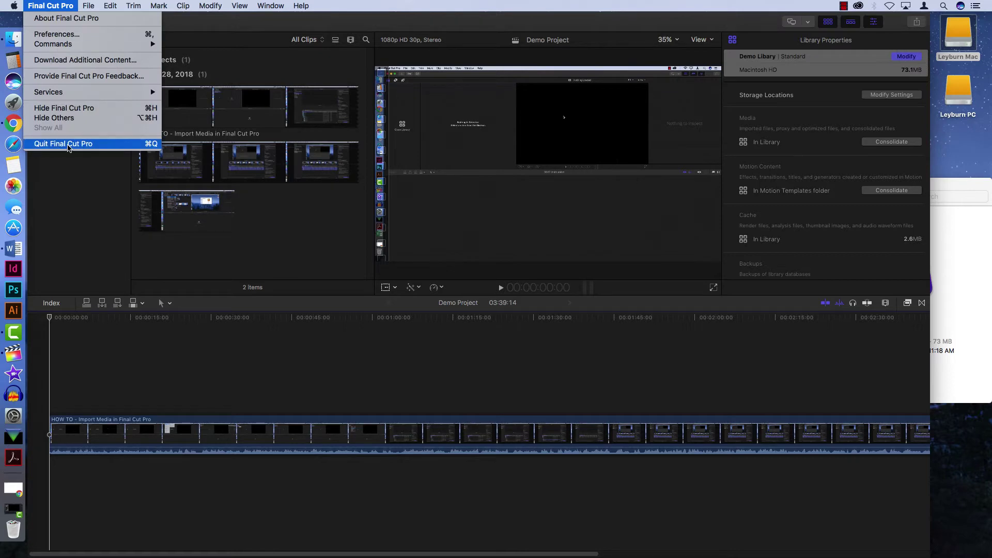
left_click(66, 144)
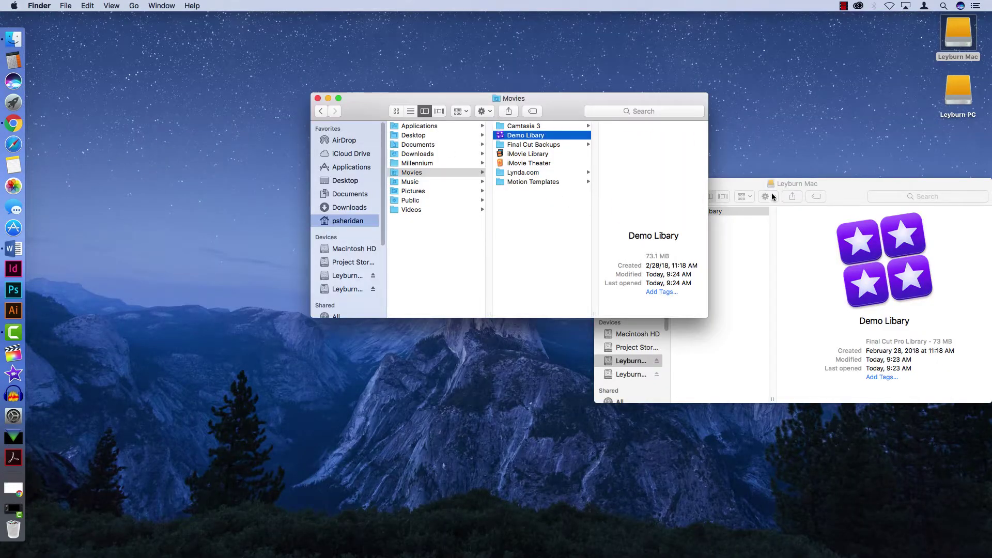
left_click(760, 187)
left_click(601, 184)
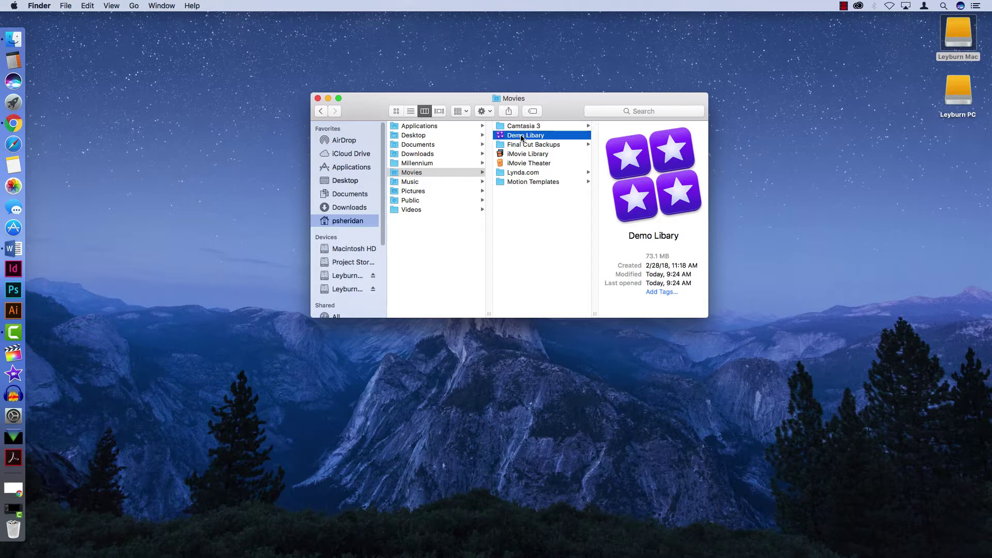
Compress Demo Libary in the Movies folder into a zip archive, and move both the library and the archive to the Trash
right_click(521, 137)
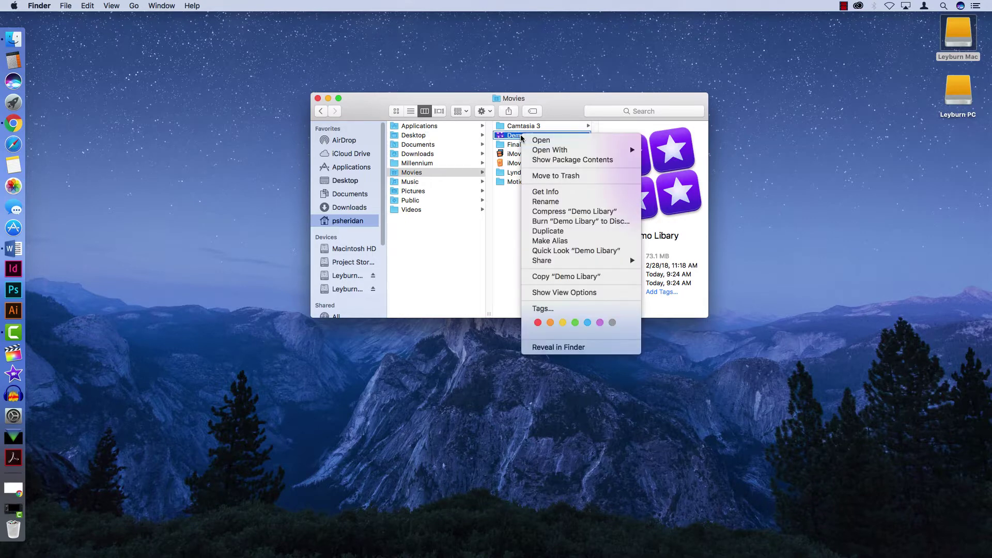
left_click(570, 212)
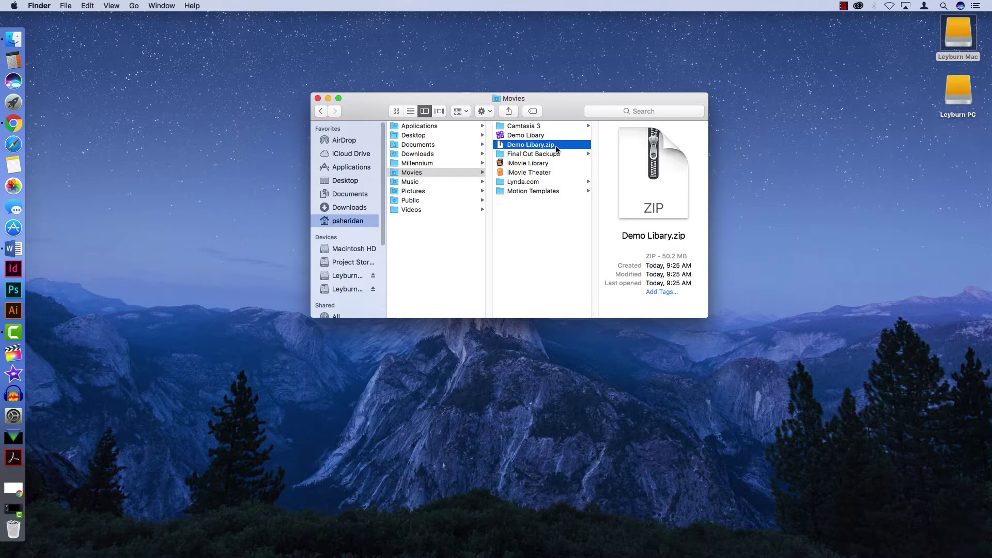
left_click(526, 136, "super")
right_click(526, 137)
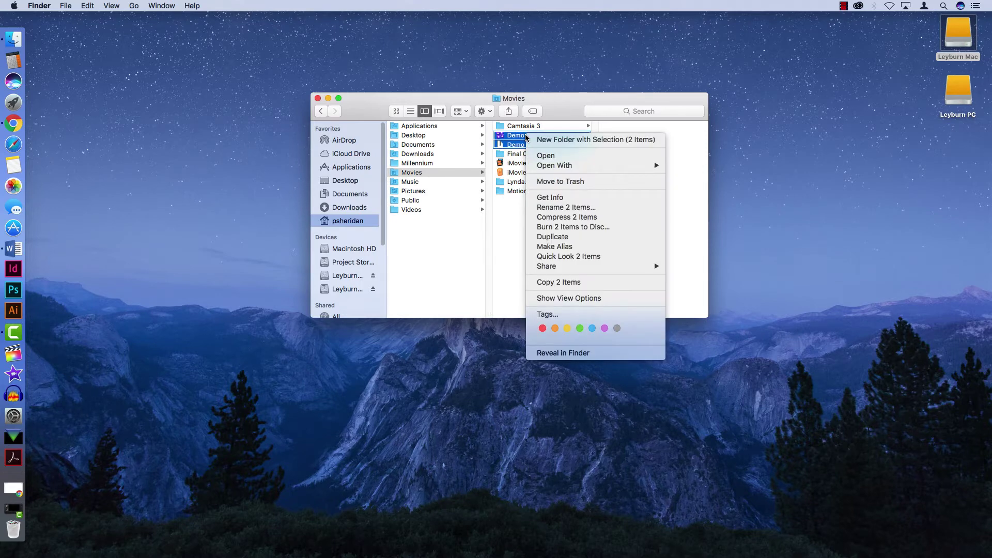
left_click(568, 180)
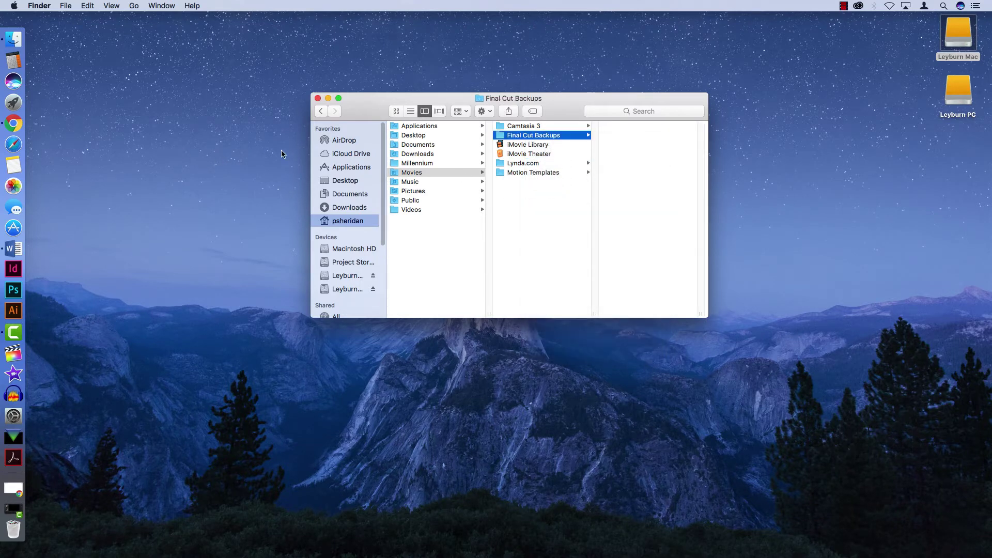
Extract Demo Libary.zip in the Downloads folder and copy the extracted Demo Libary to the clipboard
left_click(346, 206)
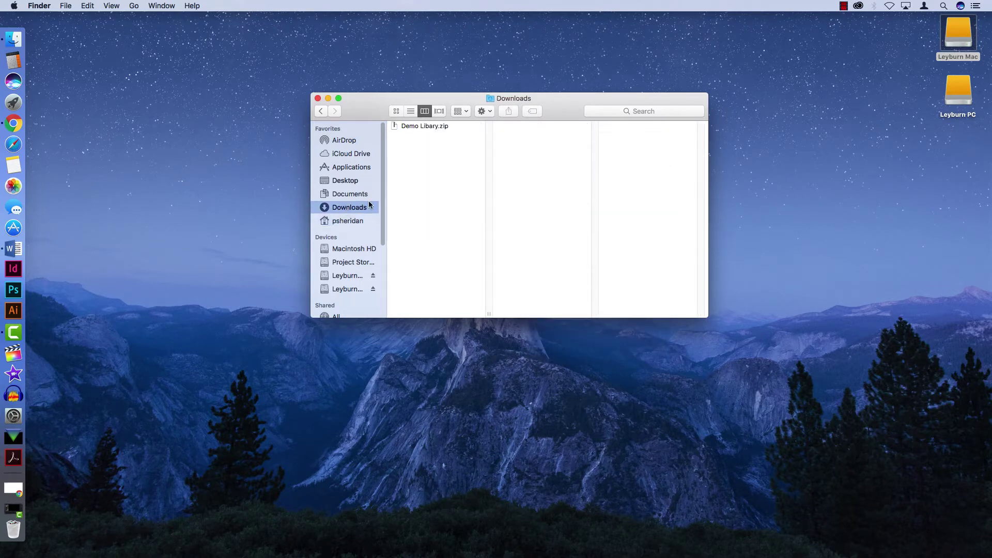
double_click(432, 125)
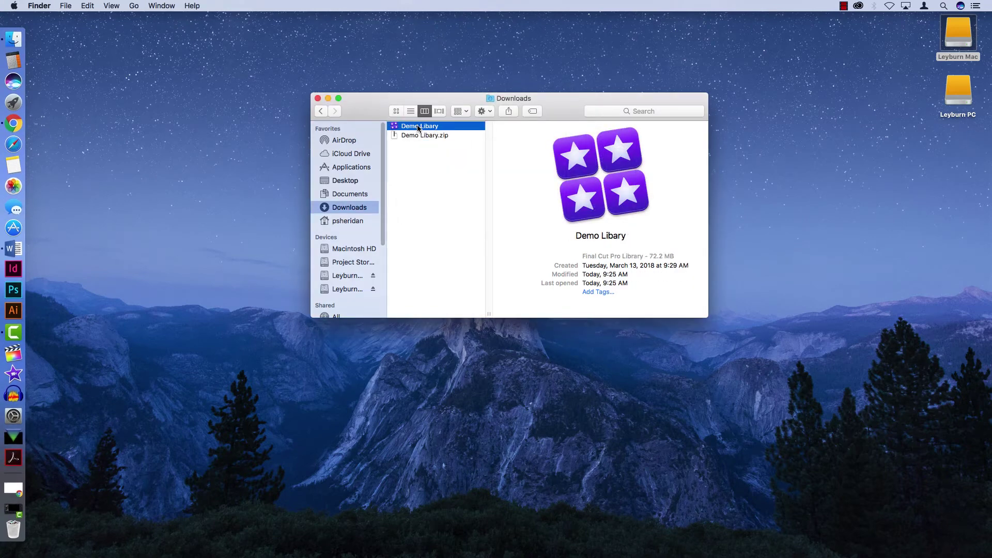
right_click(418, 127)
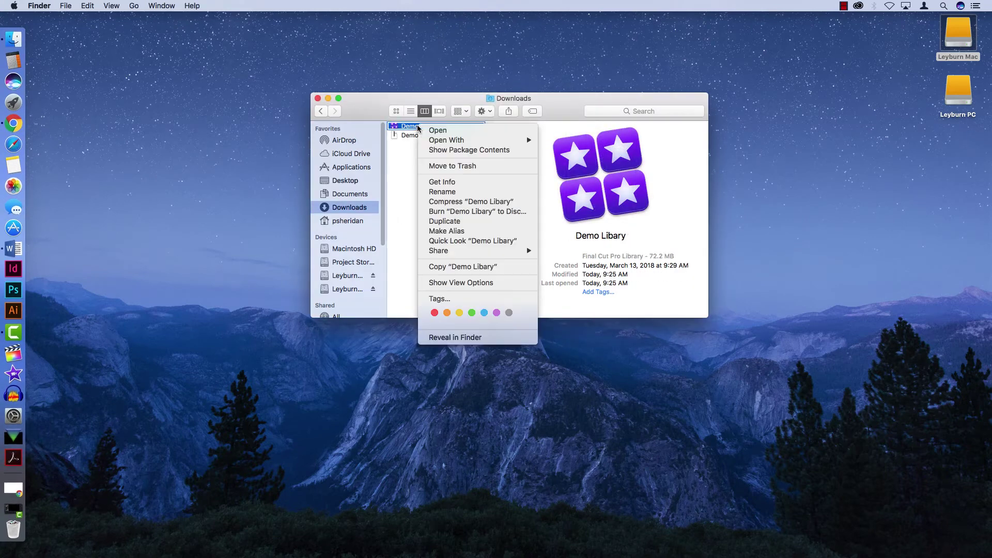
left_click(453, 267)
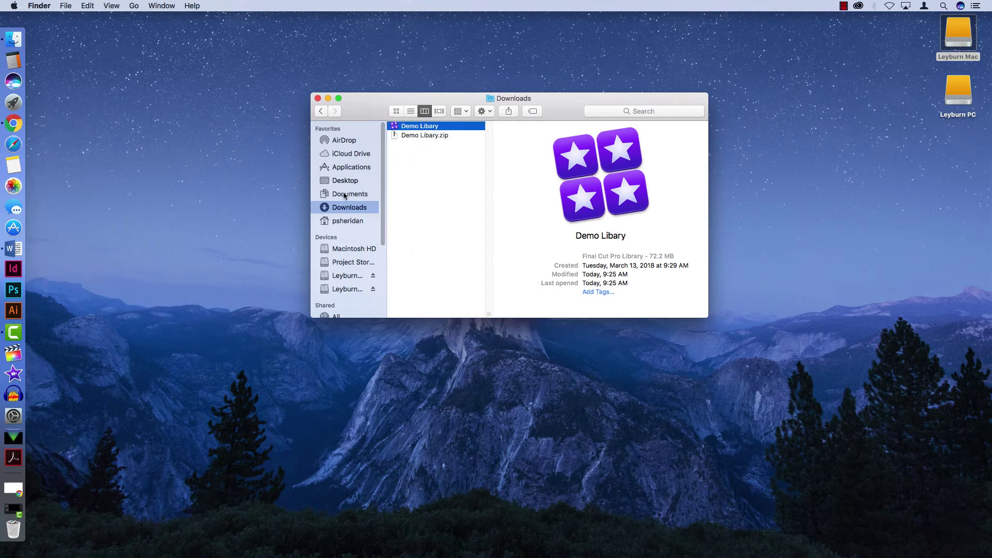
Paste the copied Demo Libary into the home folder's Movies folder and open it in Final Cut Pro
left_click(354, 221)
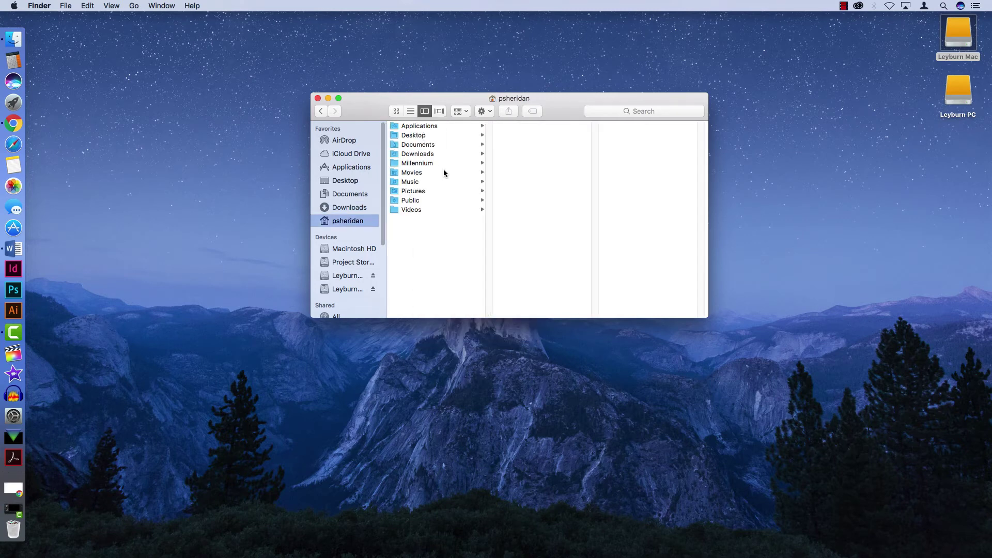
left_click(411, 173)
right_click(524, 195)
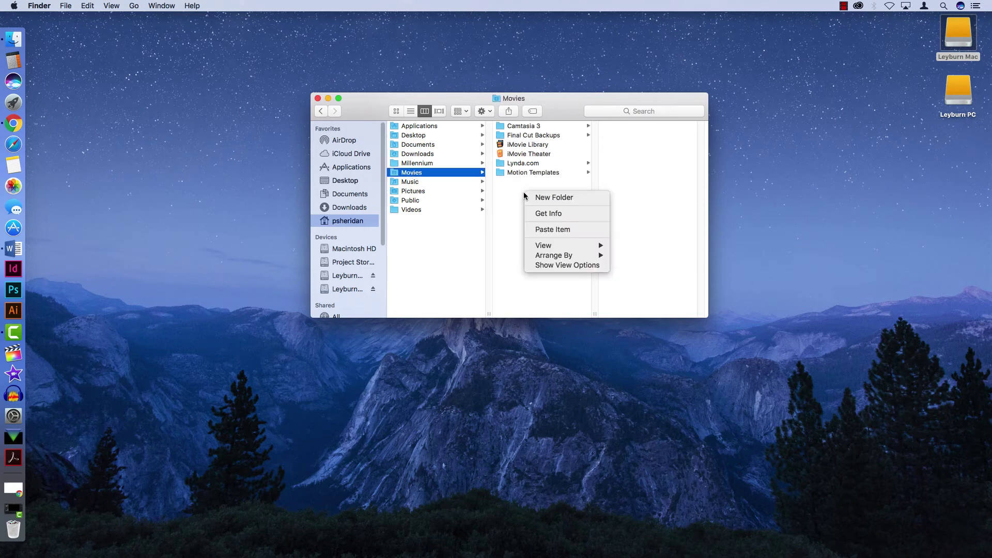
left_click(550, 229)
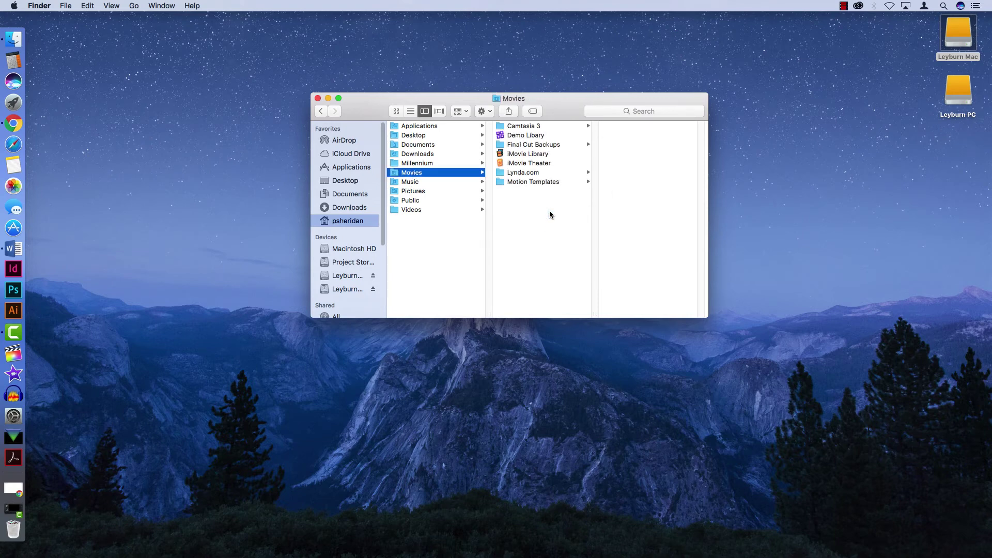
double_click(526, 136)
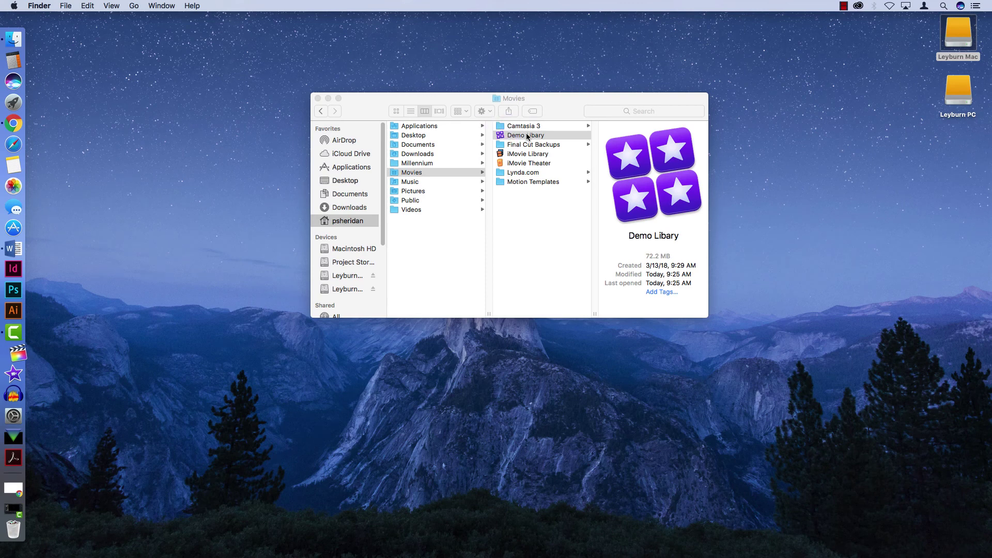